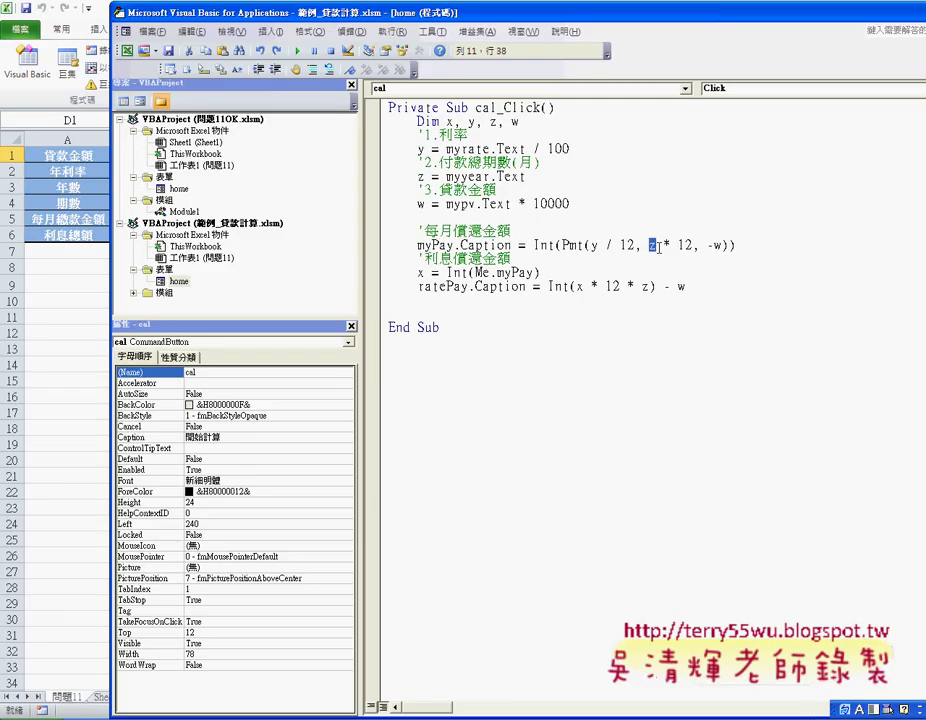
- Delete the Int( wrapper and its closing parenthesis so the line reads x = Me.myPay
drag(648, 246, 693, 246)
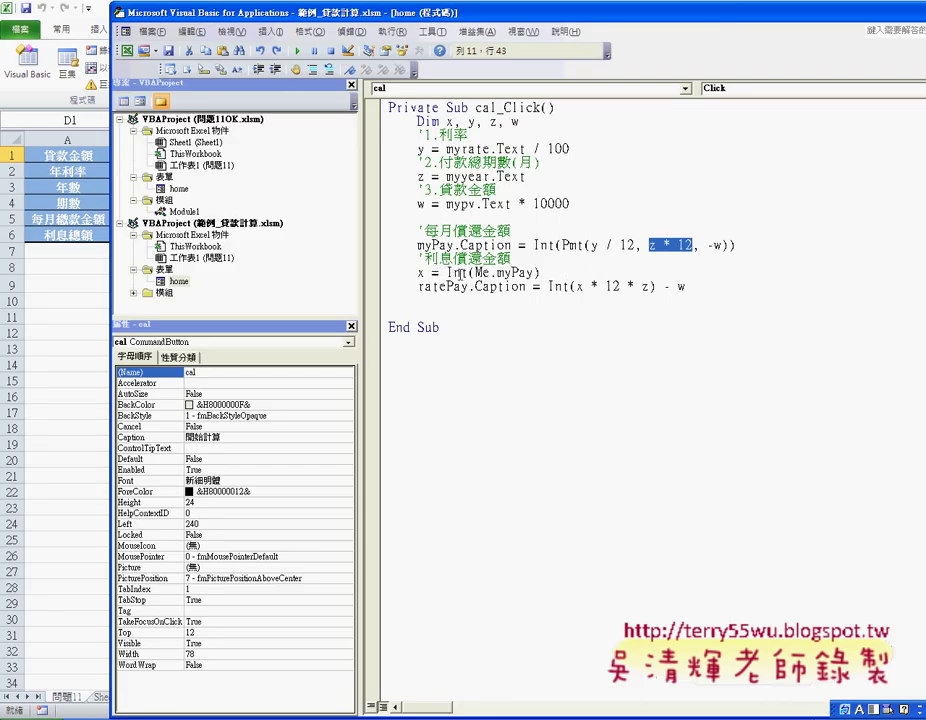
drag(447, 272, 474, 272)
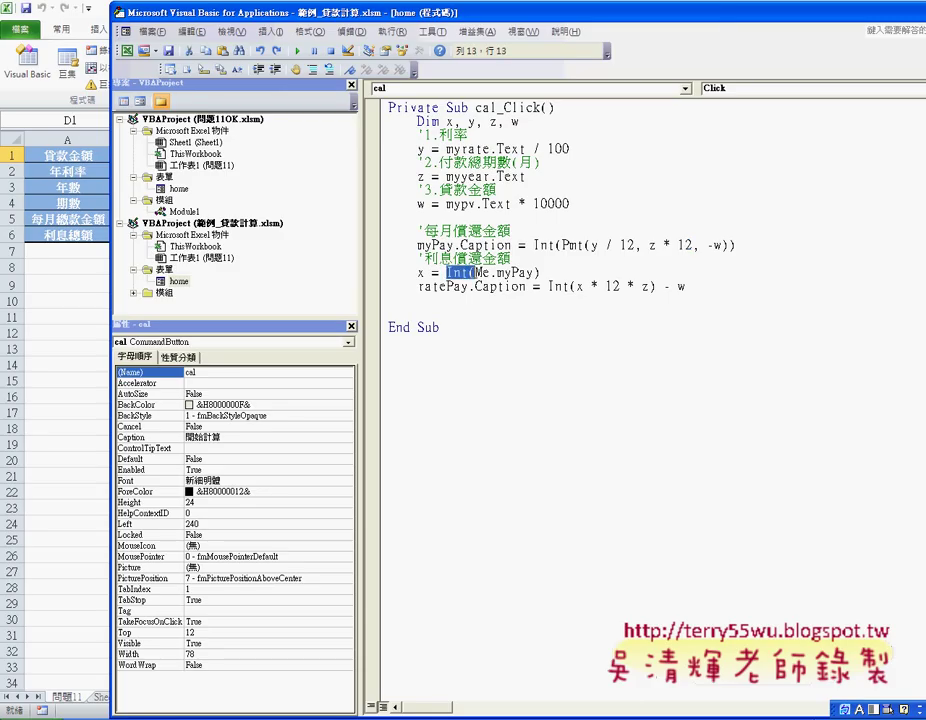
key(Delete)
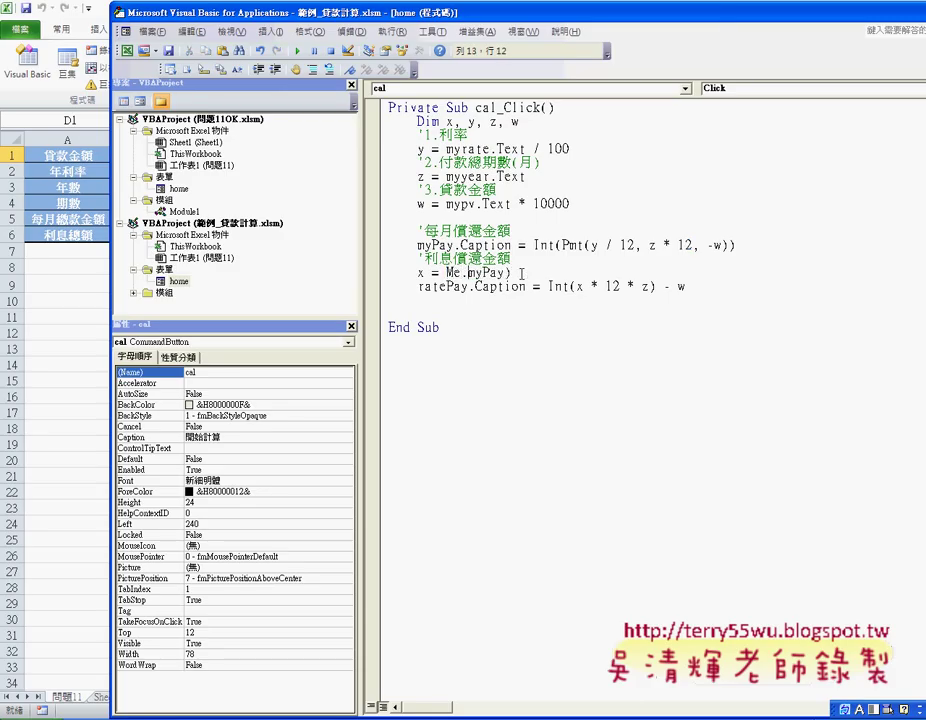
key(Delete)
drag(446, 272, 505, 272)
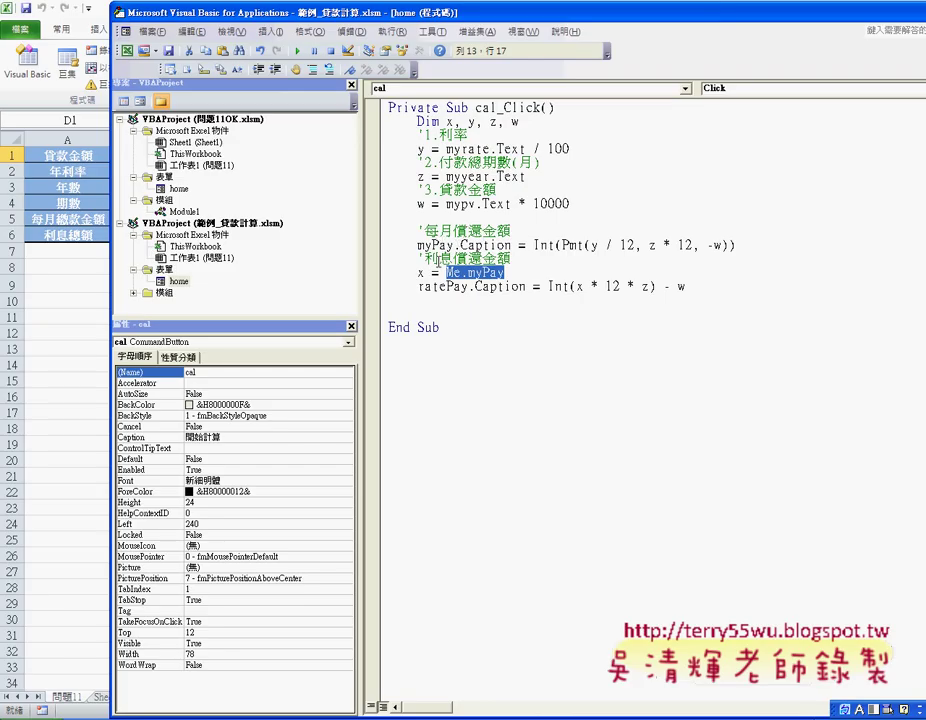
double_click(421, 272)
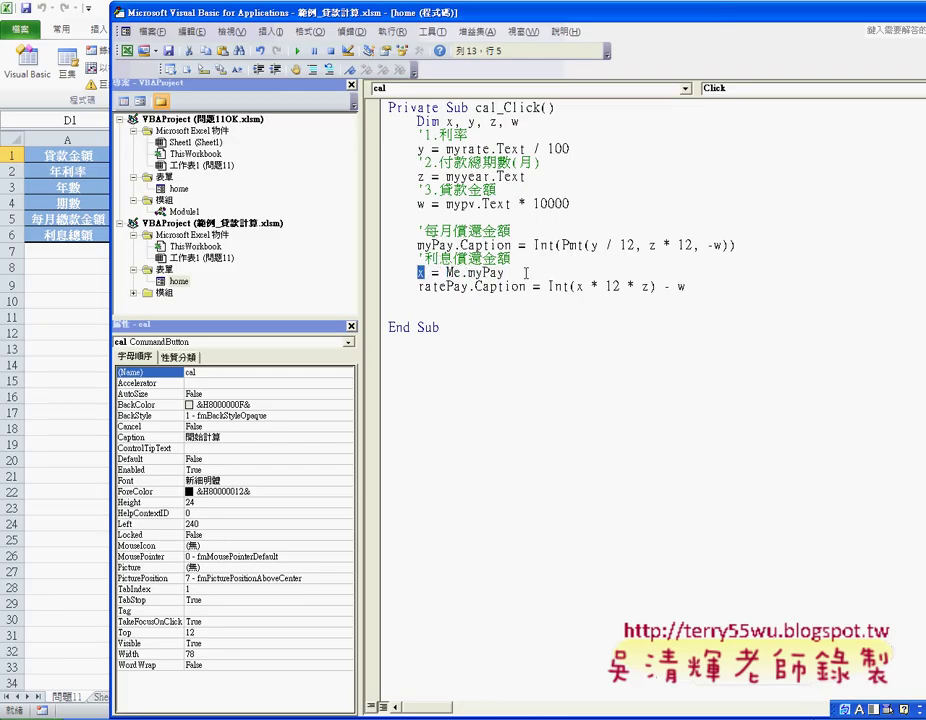
drag(446, 272, 507, 272)
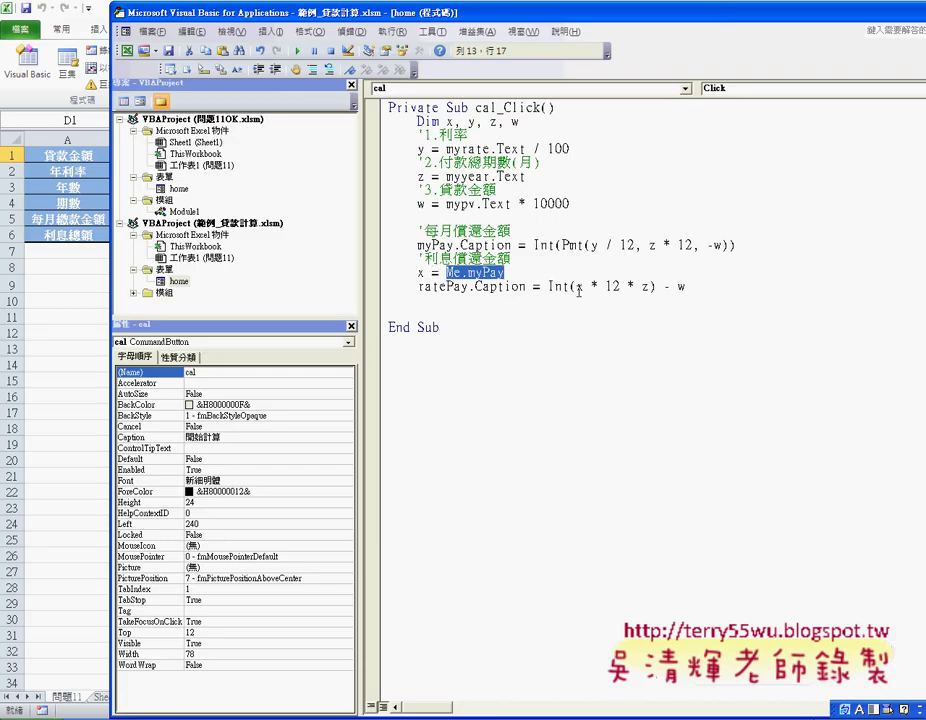
drag(576, 287, 648, 287)
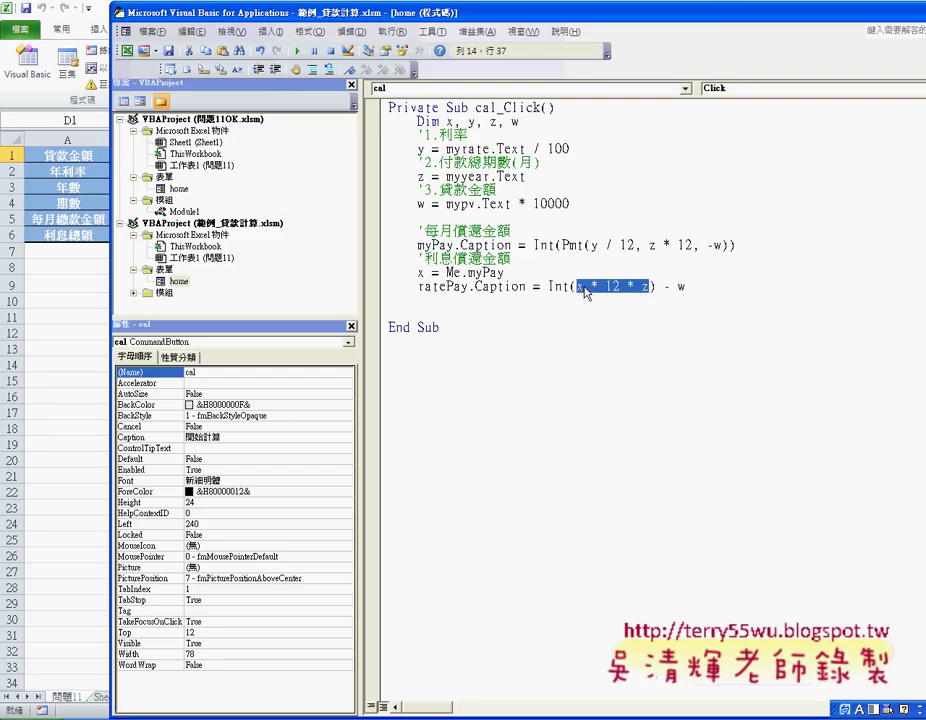
double_click(681, 287)
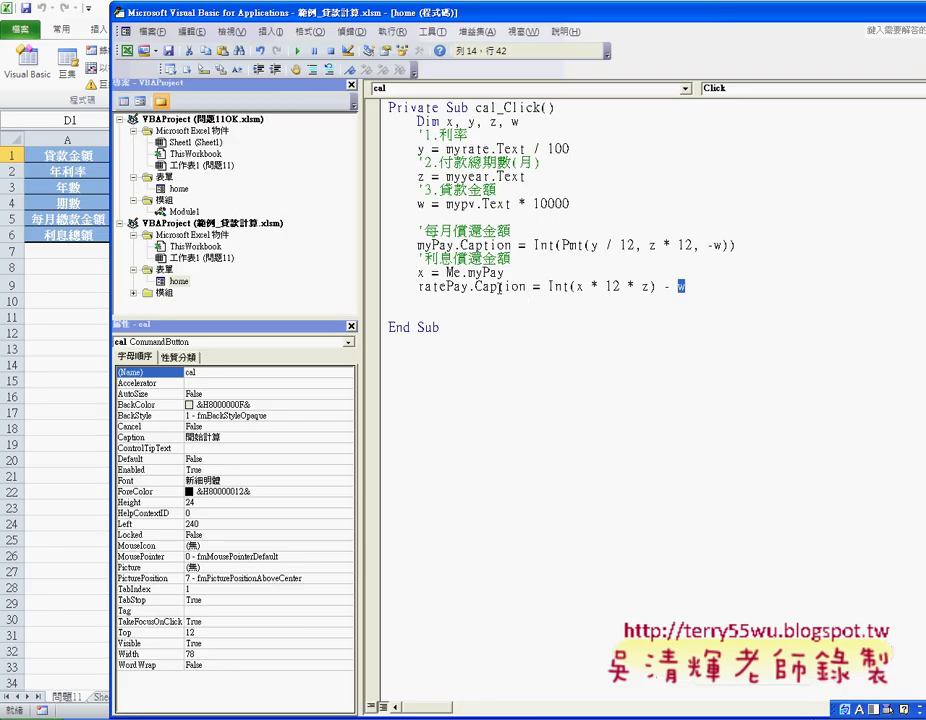
drag(418, 287, 468, 287)
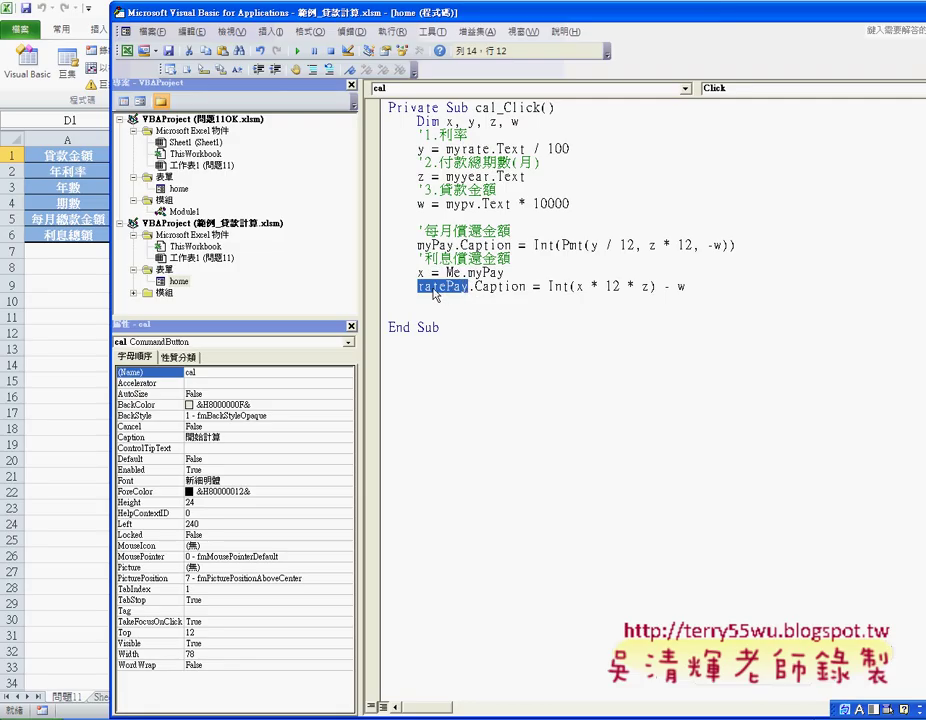
click(476, 287)
drag(476, 287, 527, 287)
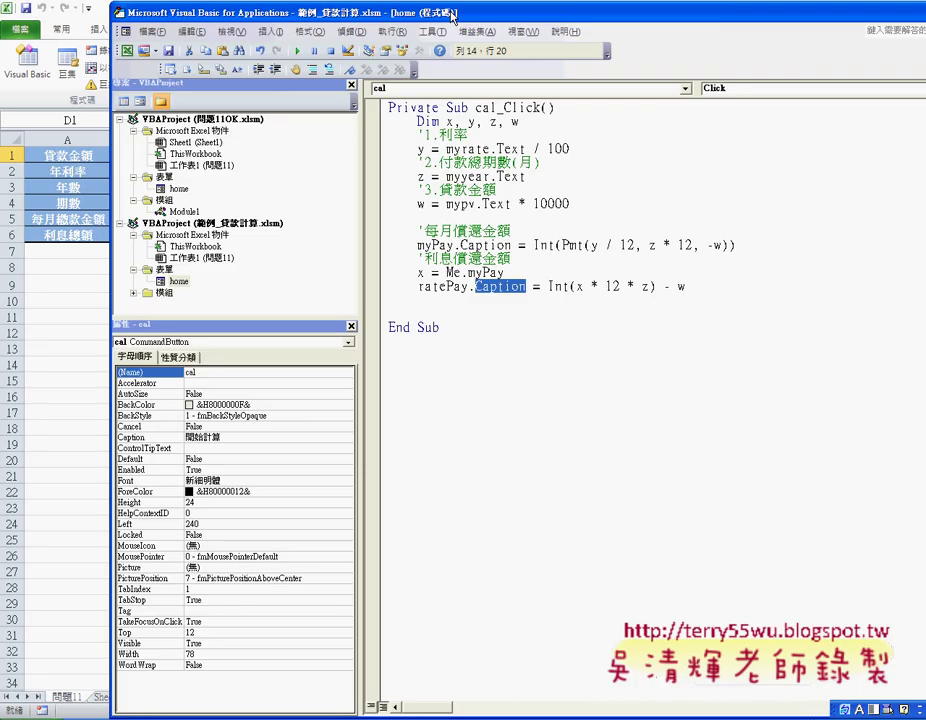
- Maximize, restore and shift the VBA editor window, then close it to reveal the worksheet
double_click(527, 14)
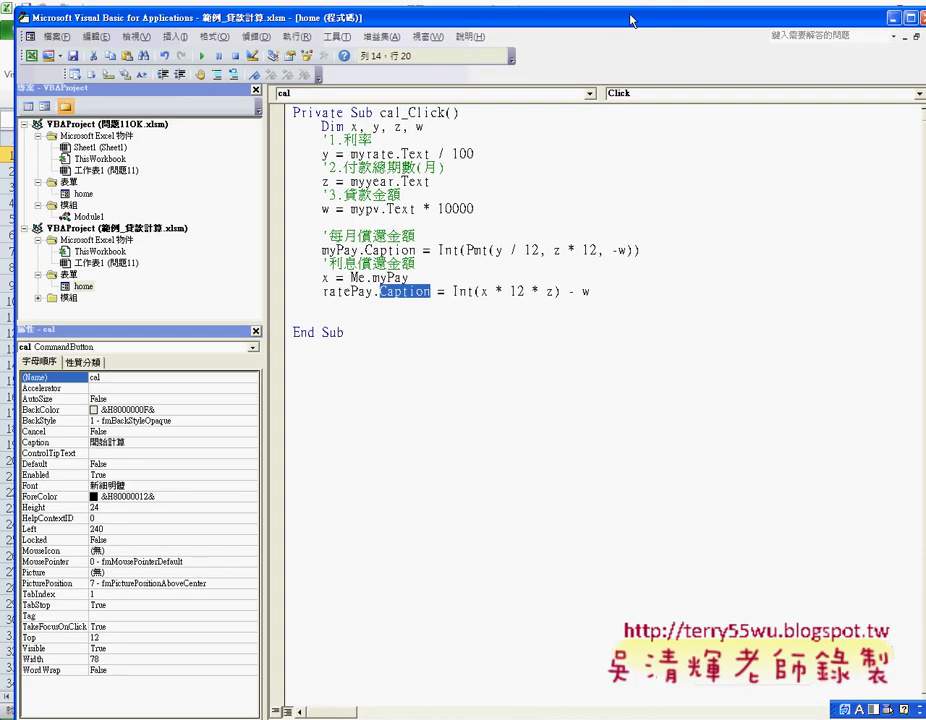
double_click(140, 20)
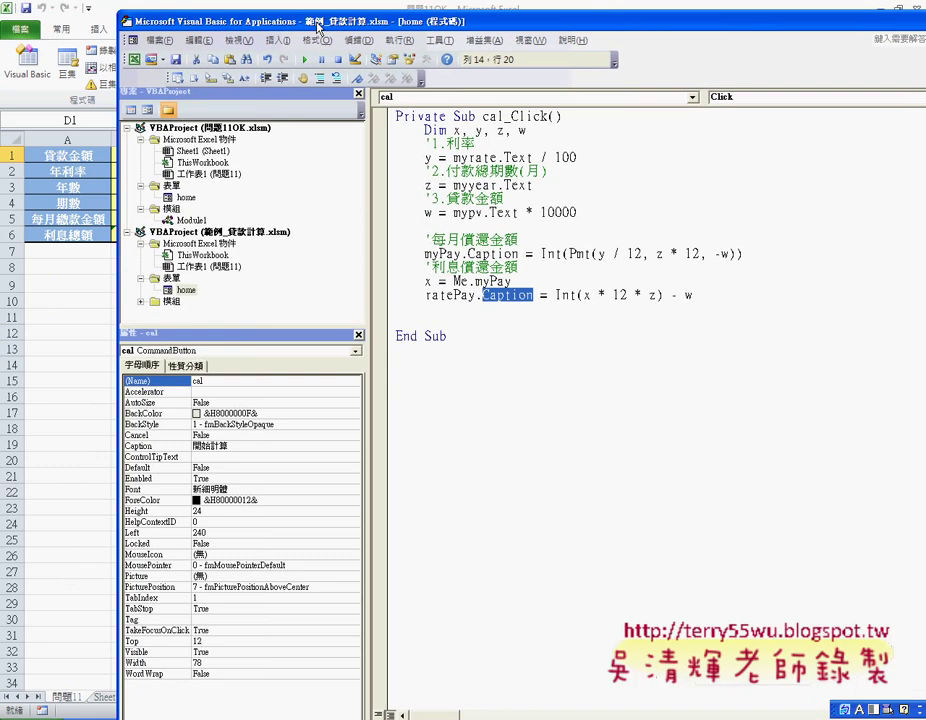
drag(222, 28, 150, 22)
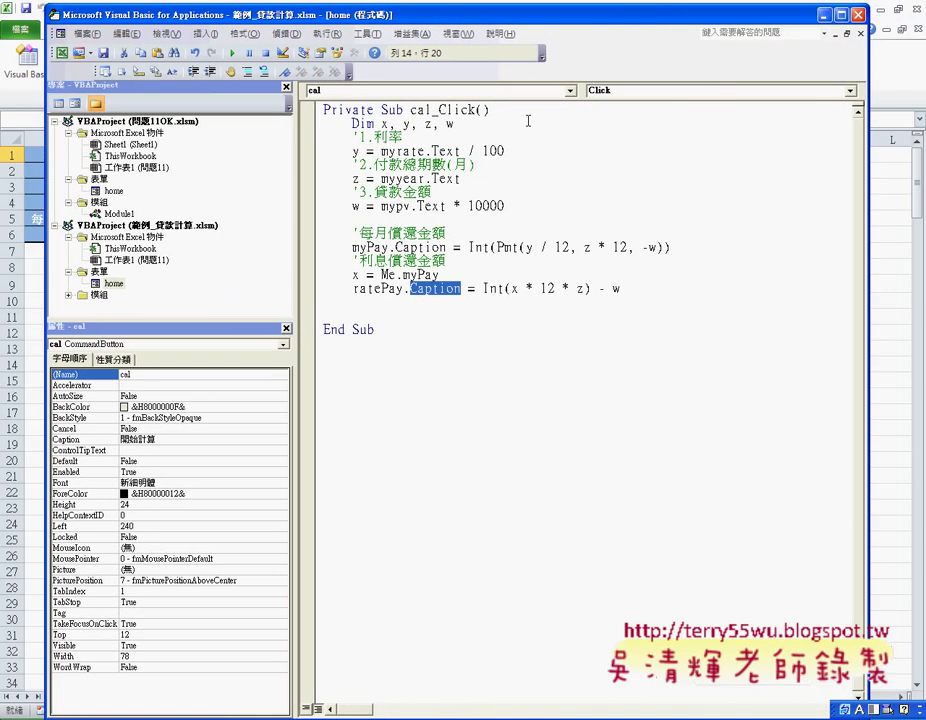
click(859, 16)
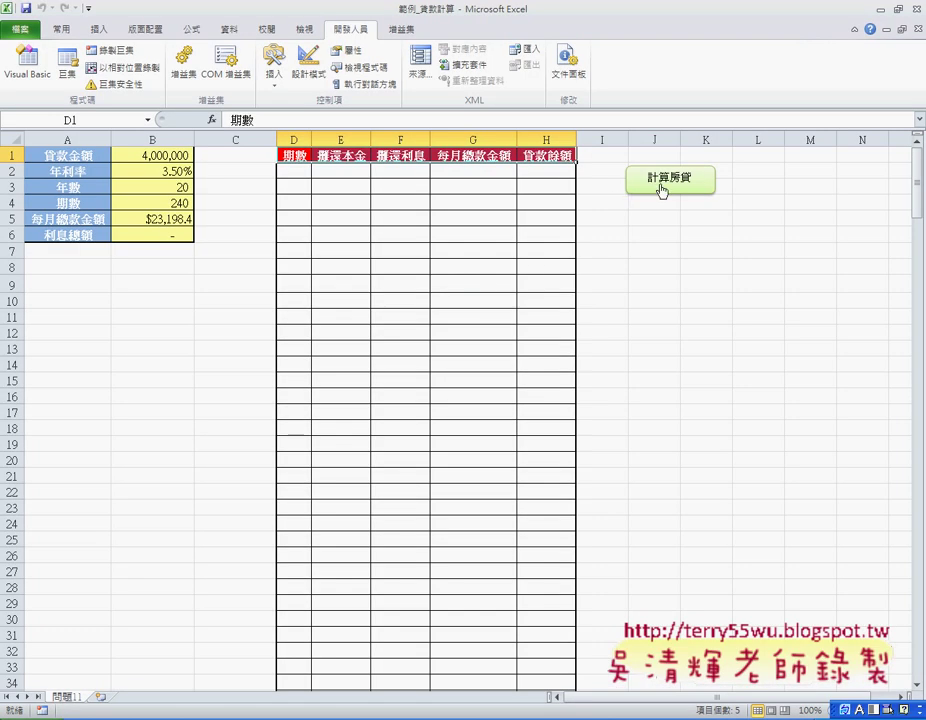
- In the 計算房貸 form, calculate a 1000 萬元 loan at 2% over 20 years
click(661, 188)
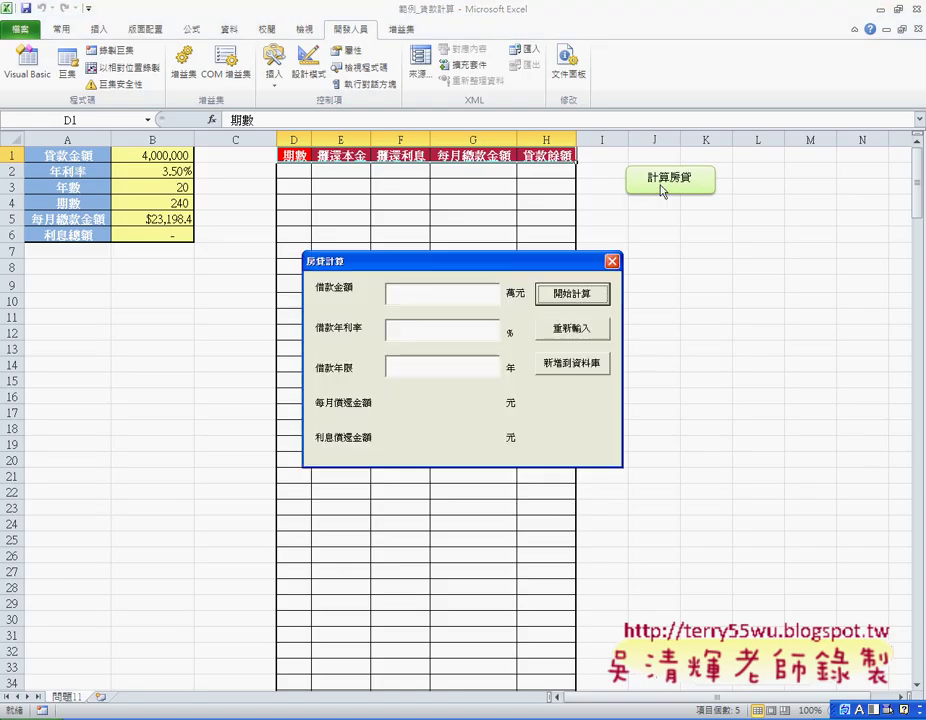
click(480, 300)
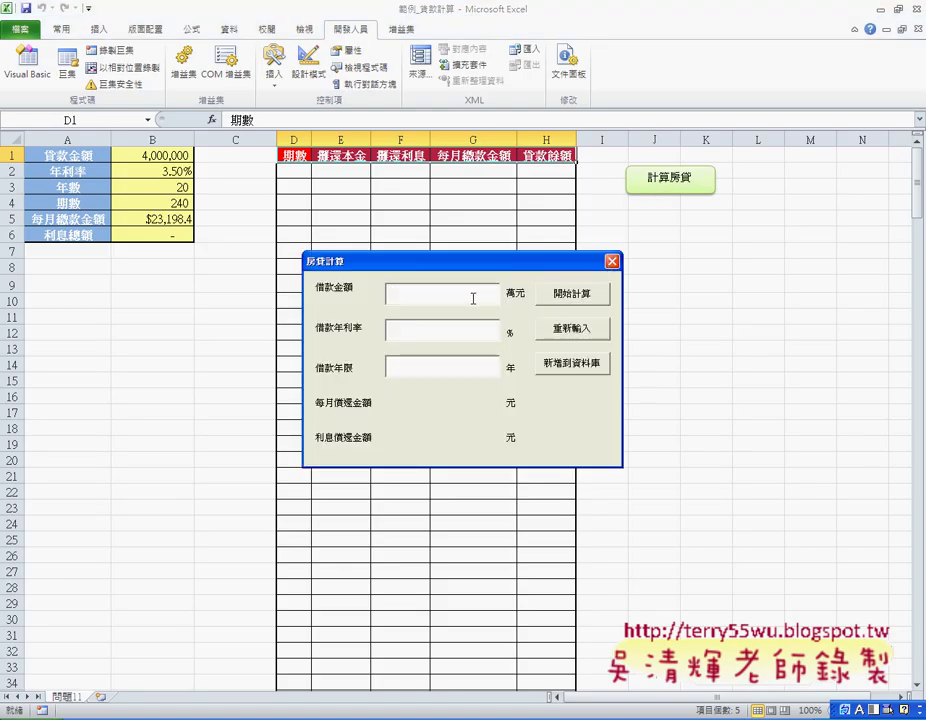
text(1000)
click(440, 331)
text(2)
click(440, 367)
text(20)
click(572, 295)
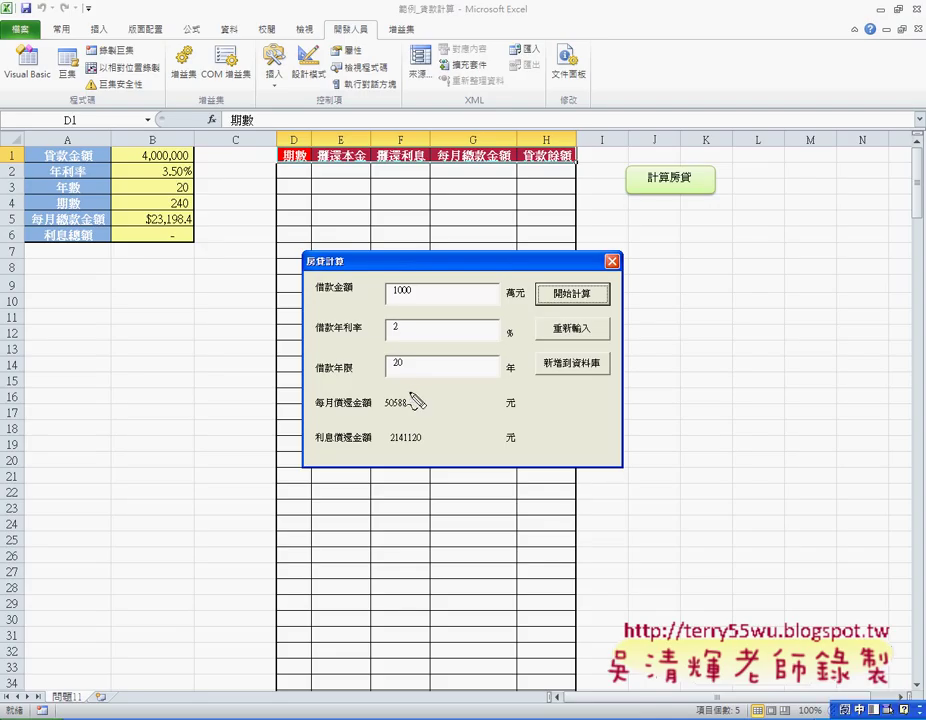
drag(398, 376, 405, 398)
drag(560, 284, 555, 286)
mouse_move(420, 312)
mouse_down()
mouse_move(468, 360)
mouse_move(476, 398)
mouse_move(430, 424)
mouse_up()
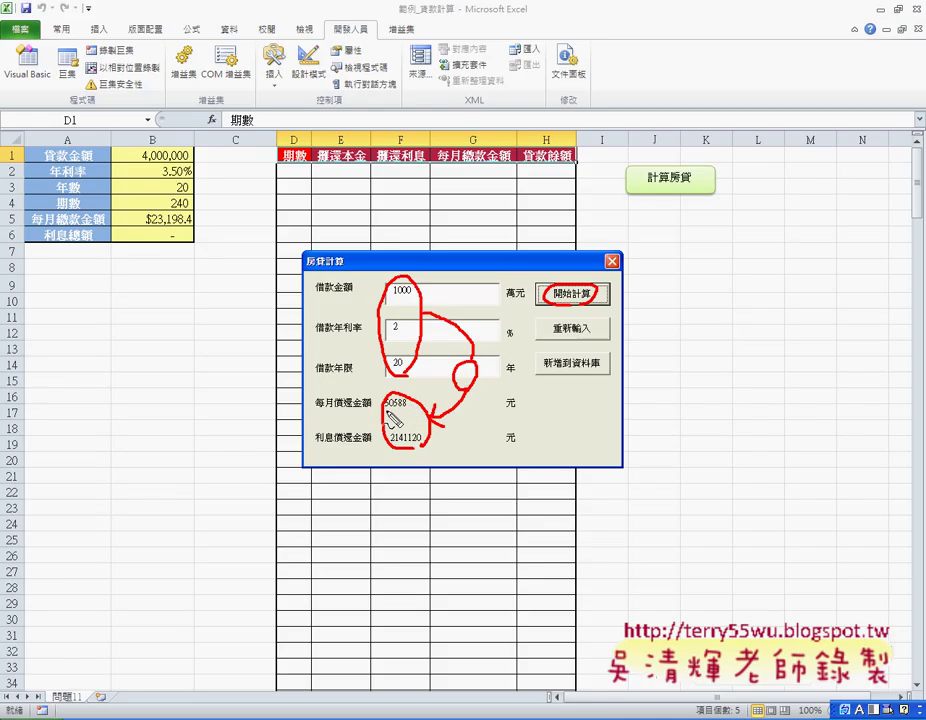
key(Escape)
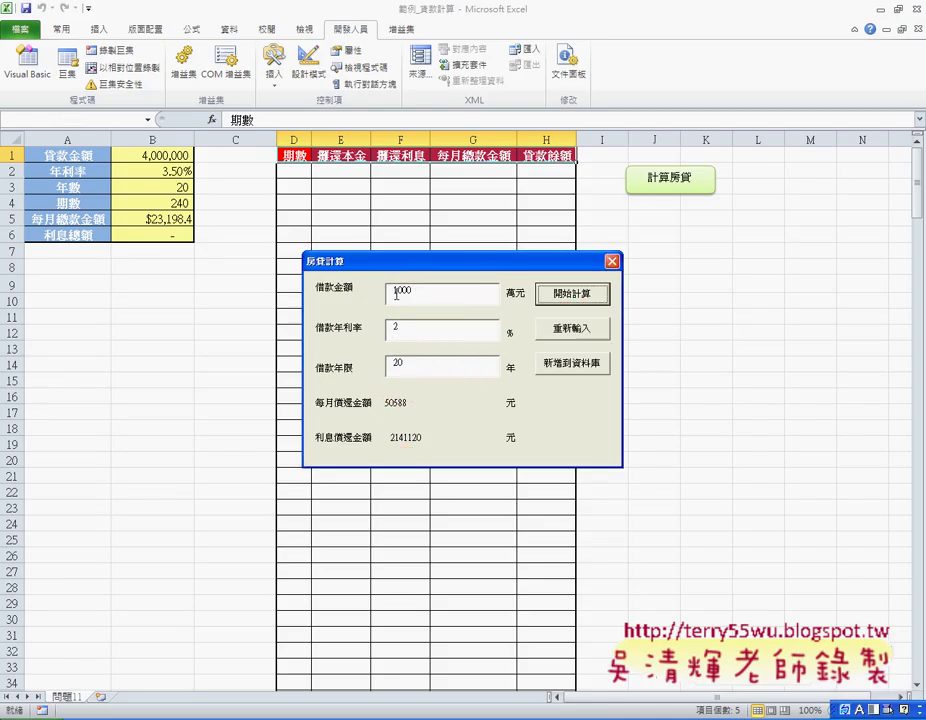
- Change the annual interest rate to 5% and recalculate the loan
double_click(396, 327)
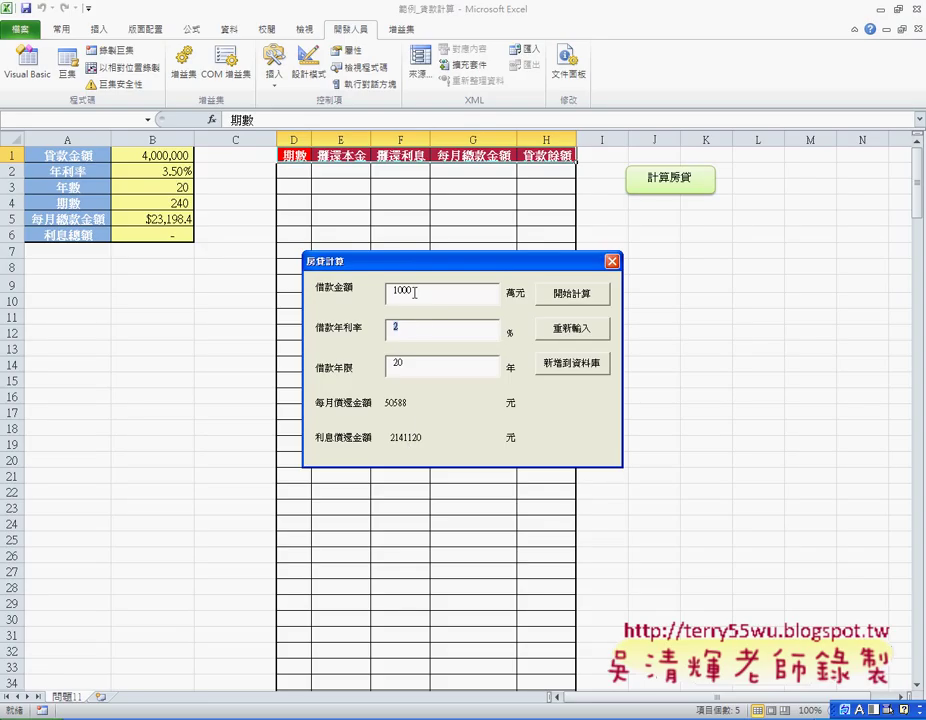
double_click(396, 364)
click(390, 330)
text(5)
click(574, 303)
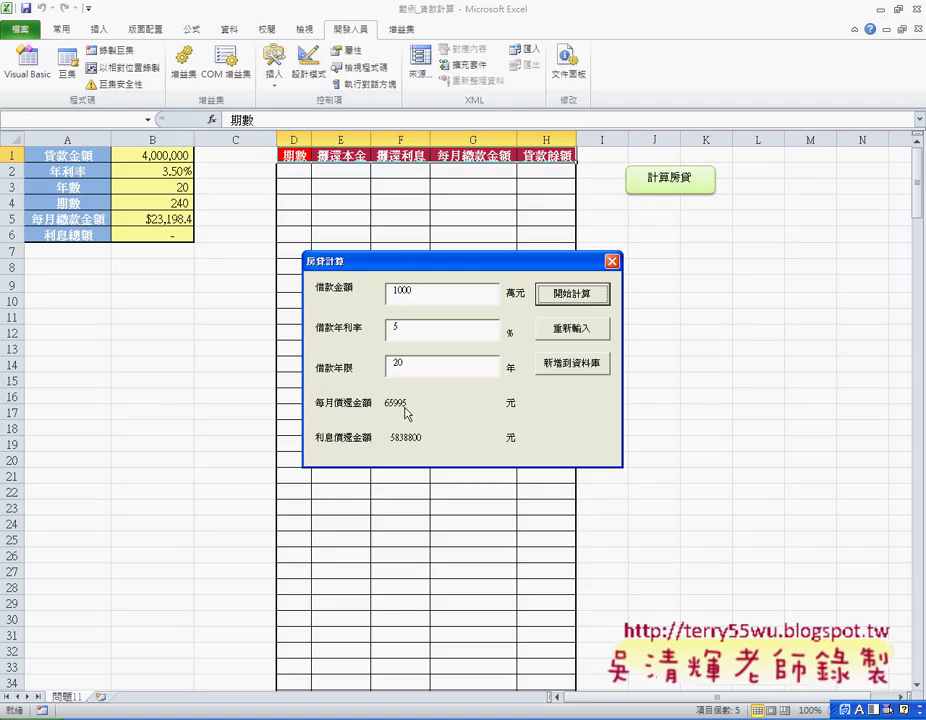
- Change the annual interest rate to 10% and recalculate the loan
double_click(415, 332)
text(10)
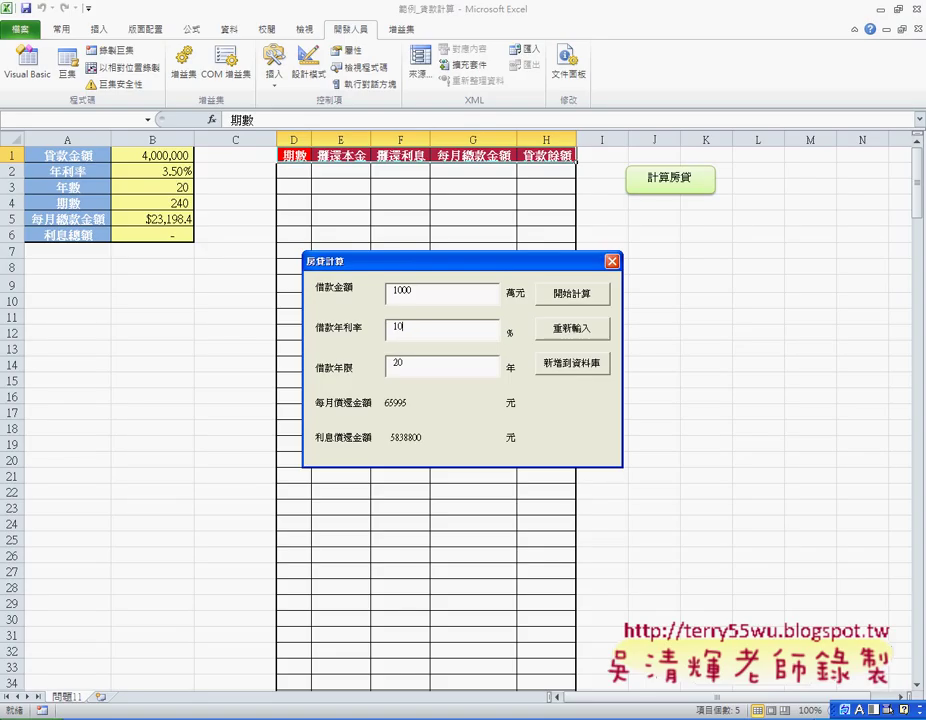
click(577, 299)
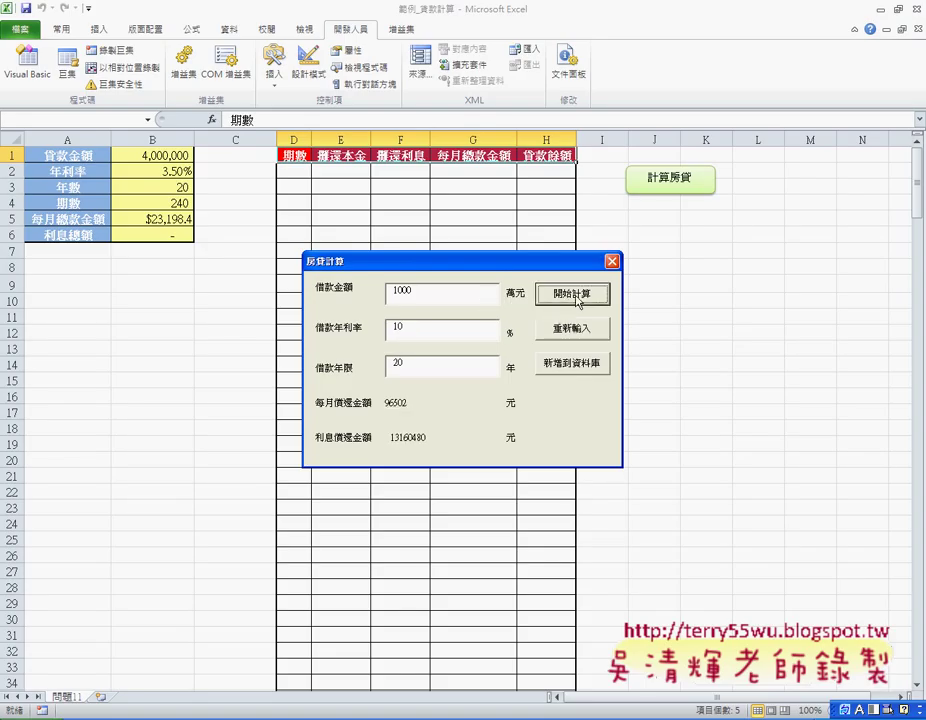